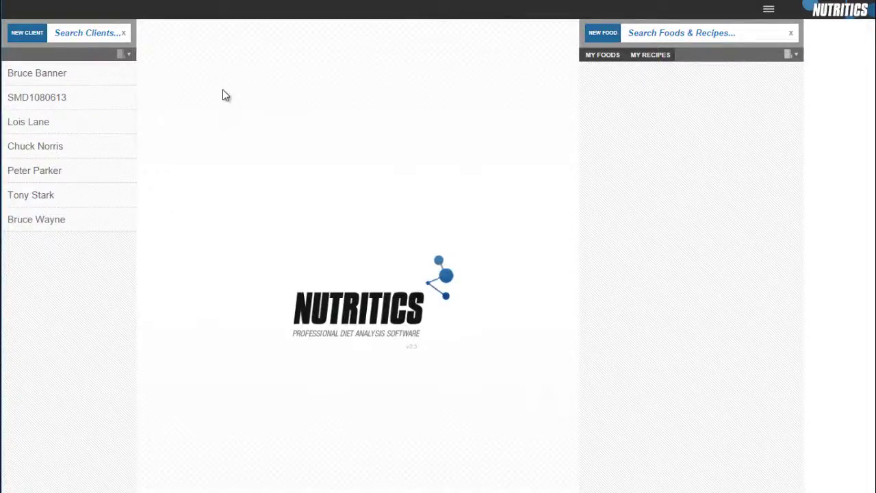
Step: Open the second listed client's "7 Day log, 1st visit" and show its activity section
left_click(92, 100)
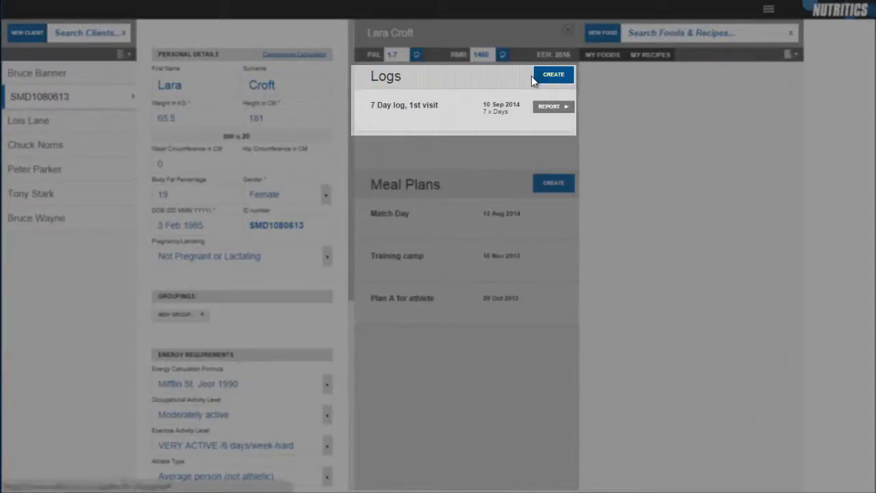
left_click(499, 111)
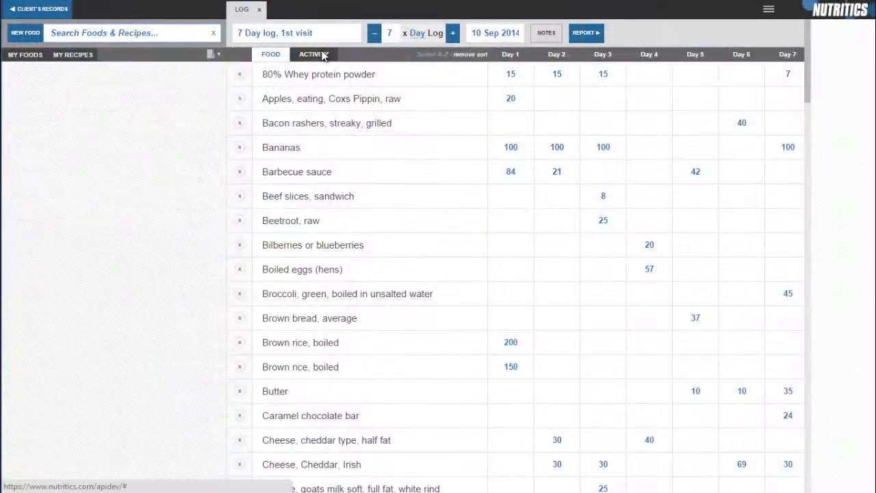
left_click(323, 55)
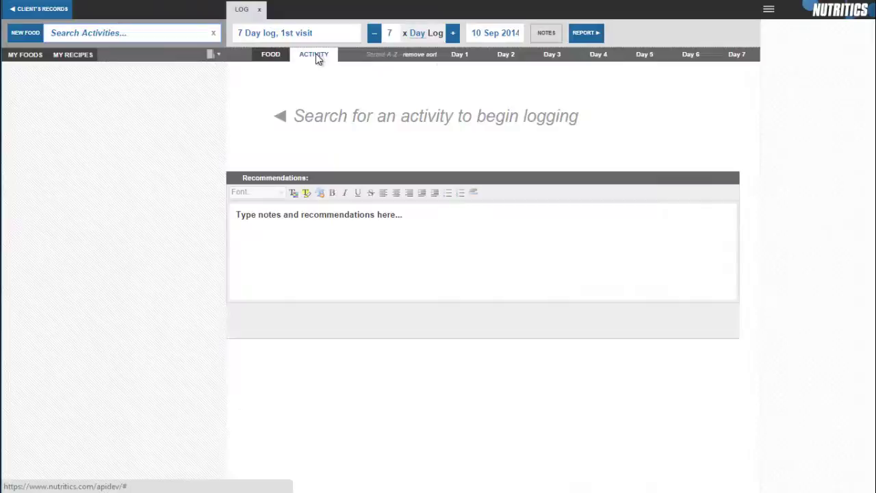
Step: Search the activities for rowing and insert "rowing, stationary, general, moderate effort" into the log
left_click(147, 34)
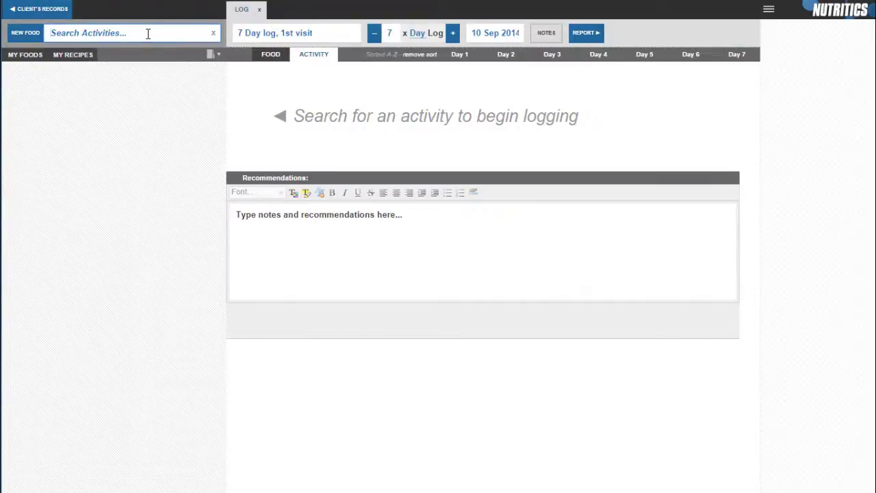
key("ctrl+a")
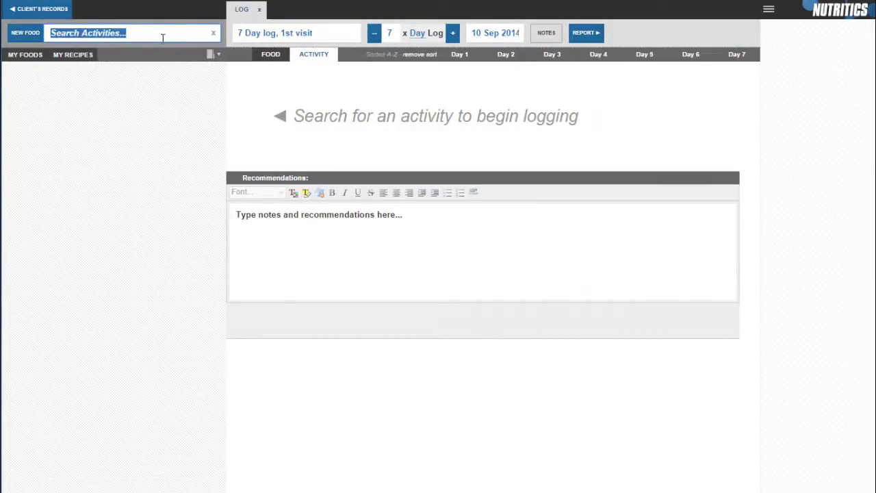
type("rowing")
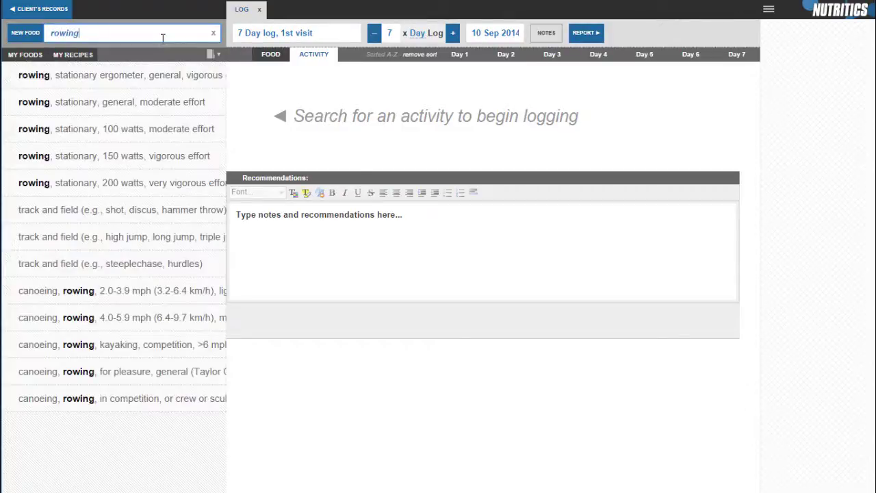
left_click(137, 106)
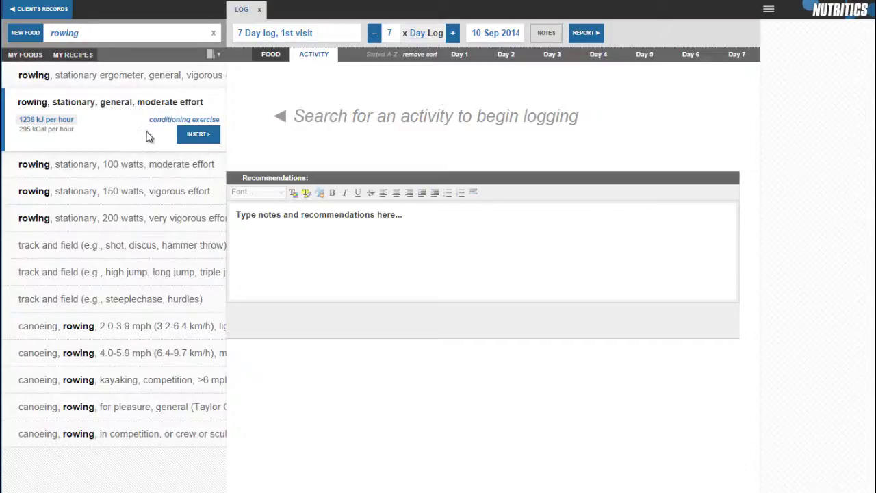
left_click(195, 136)
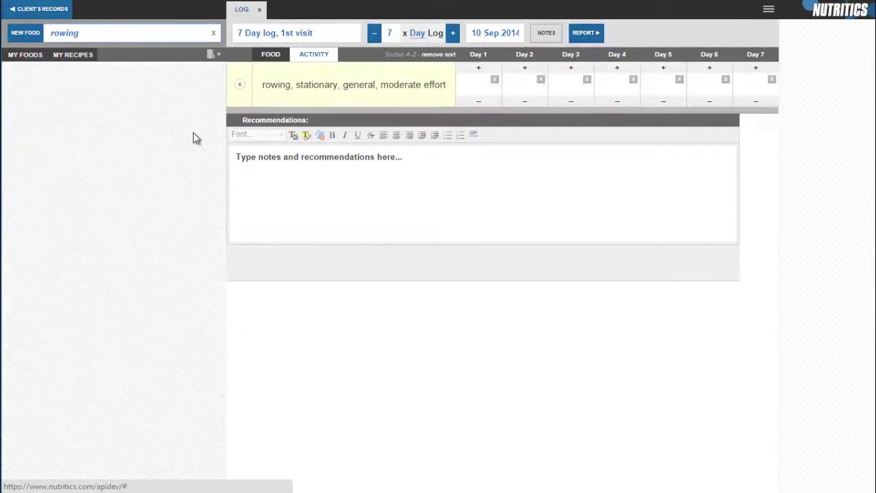
Step: Log the rowing durations as 30 minutes on Day 1, 1 hour on Day 3 and 42 minutes on Day 4
left_click(471, 85)
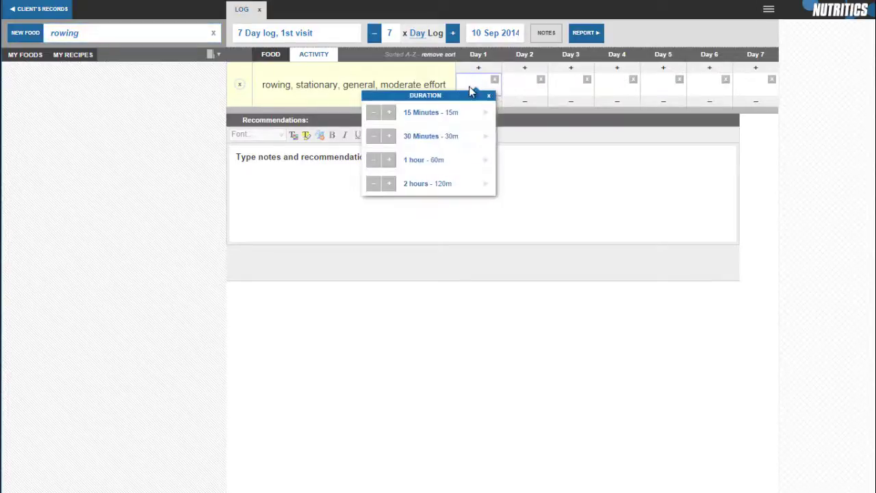
left_click(433, 136)
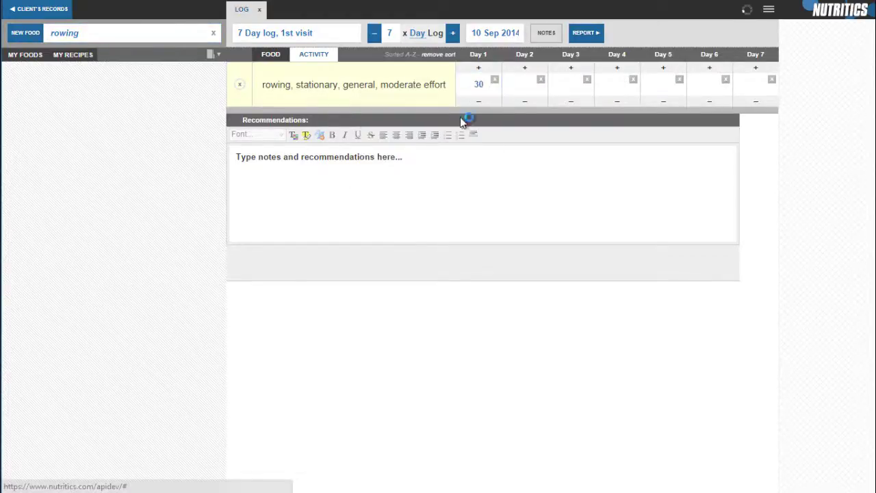
left_click(566, 79)
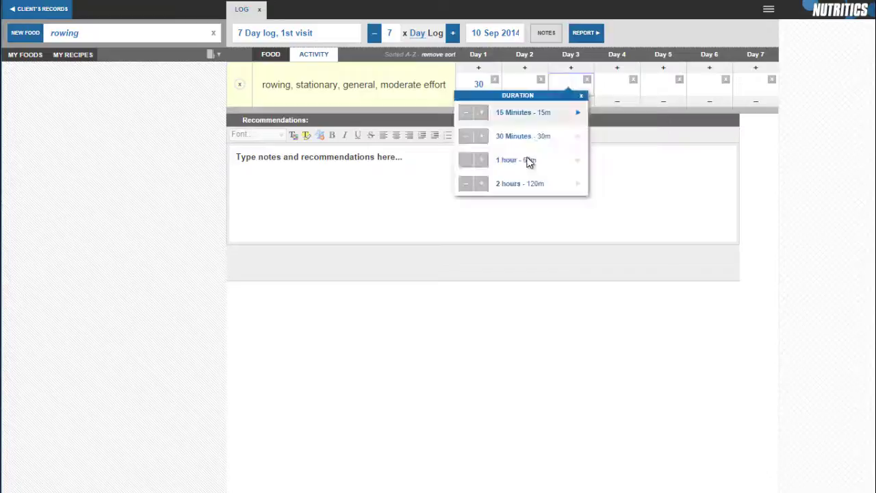
left_click(529, 160)
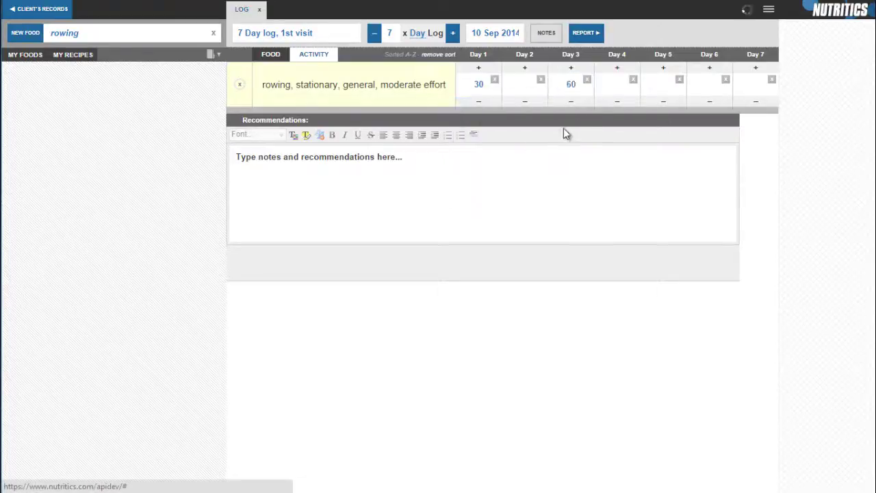
left_click(615, 86)
type("12")
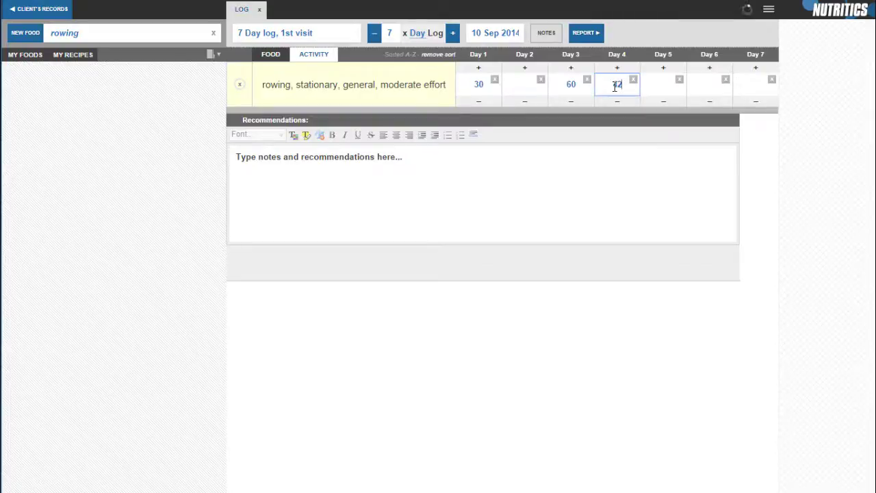
Step: Search the activities for swimming and insert "swimming laps, freestyle, fast, vigorous effort" into the log
left_click(163, 33)
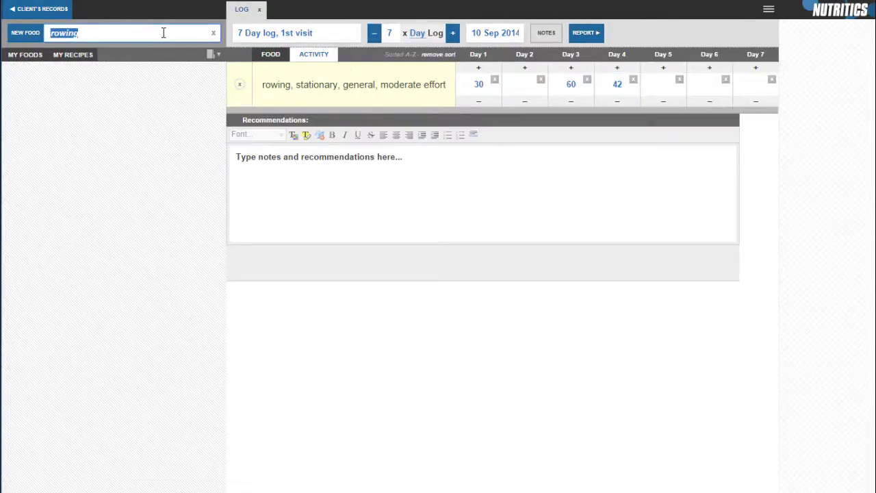
type("swimming")
left_click(143, 102)
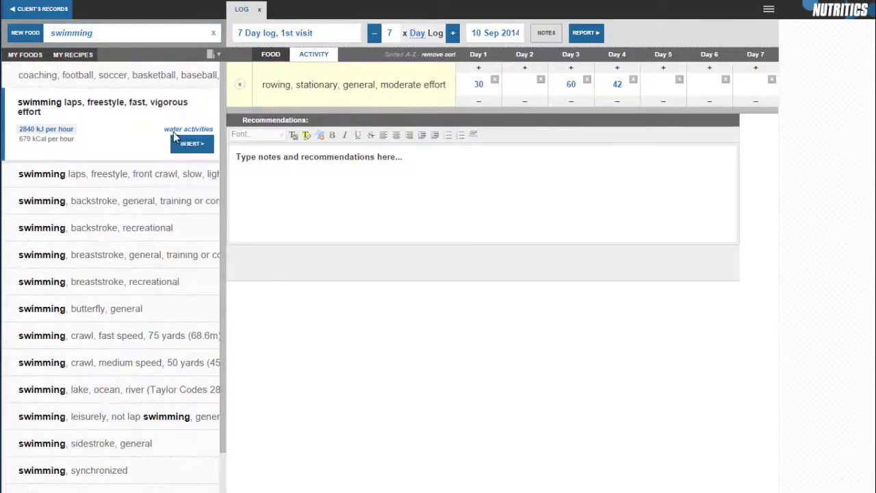
left_click(190, 146)
Step: Log 1 hour of swimming laps on both Day 2 and Day 5
left_click(516, 109)
left_click(541, 185)
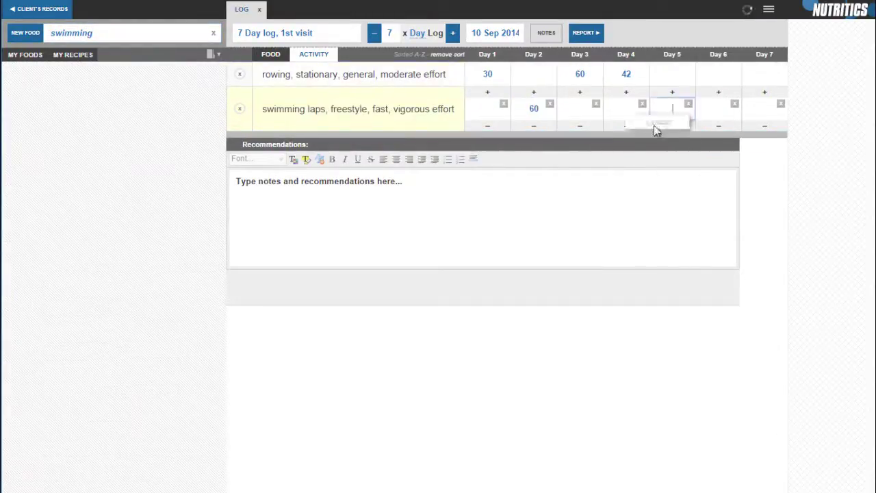
left_click(657, 113)
left_click(575, 184)
Step: Search the activities for walking and browse the matching entries
type("walking")
scroll(140, 334, "down", 8)
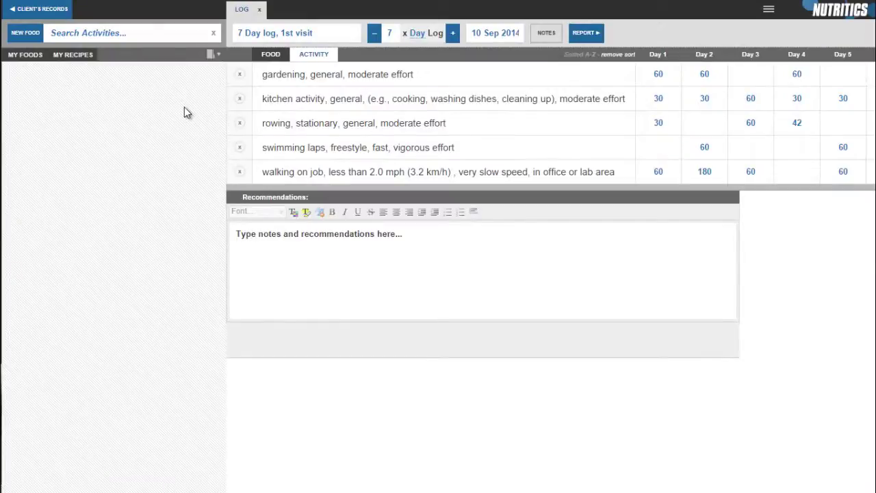
Step: Search the activities for custom and insert the Custom Kcal Entry into the log
left_click(180, 35)
type("custom")
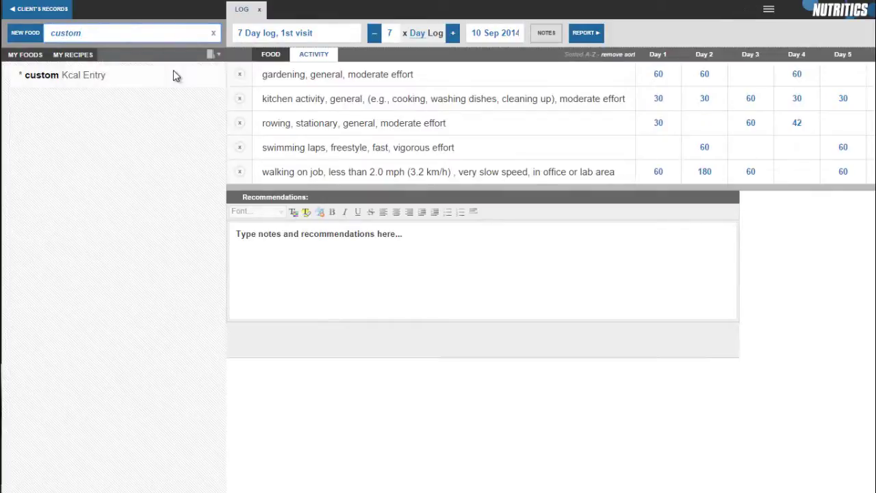
left_click(174, 73)
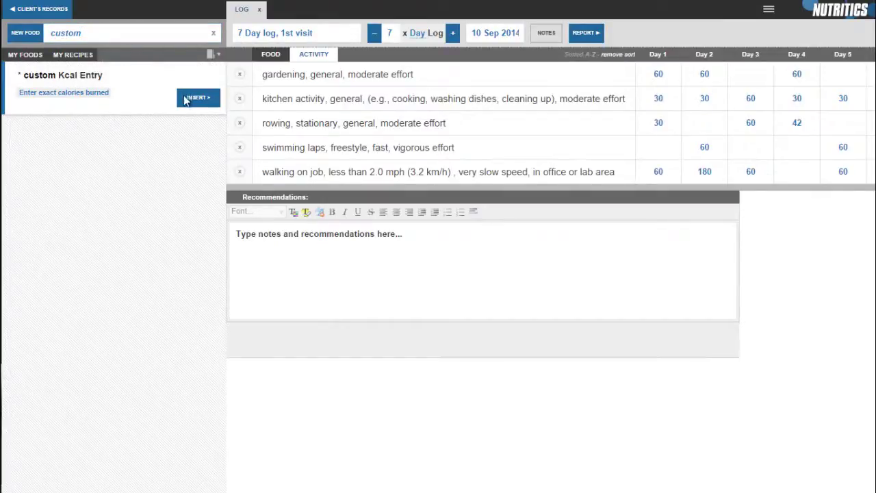
left_click(198, 98)
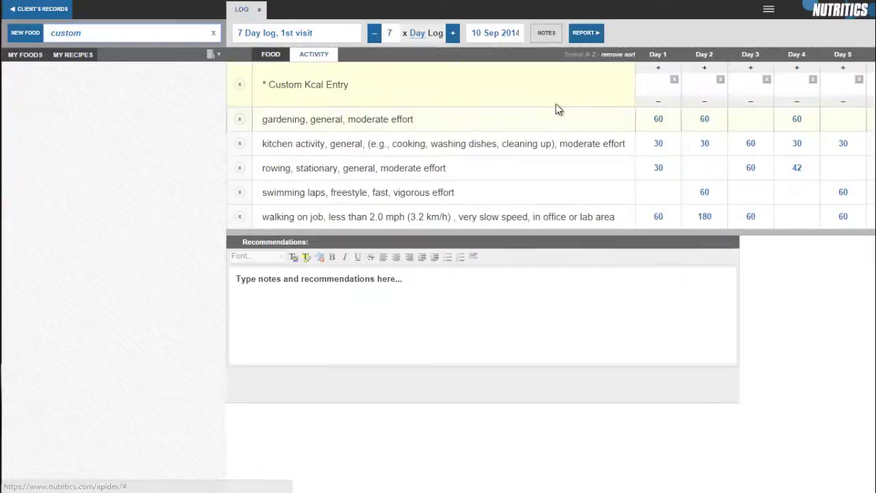
Step: Enter the custom calories burned as 300 on Day 1, 118 on Day 3 and 120 on Day 5
left_click(647, 84)
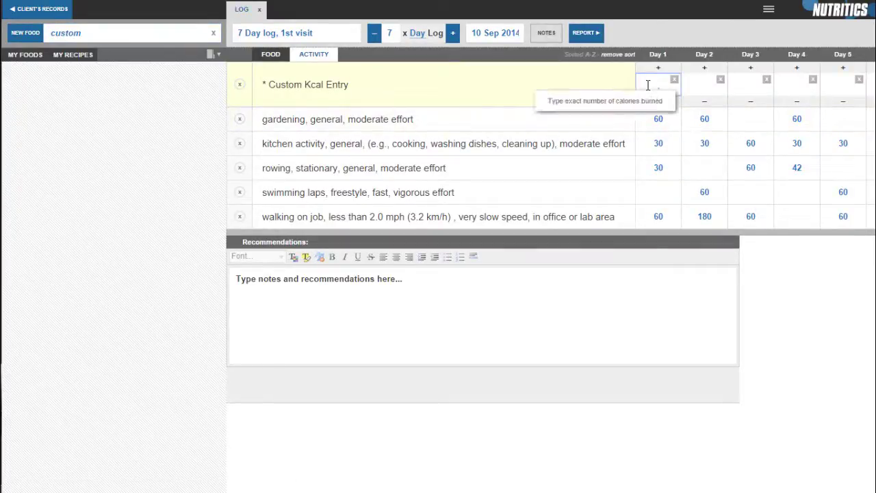
type("300")
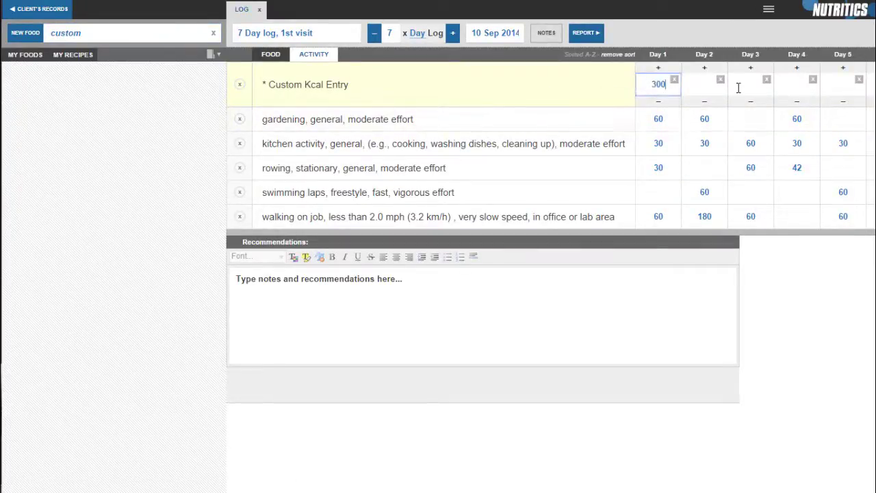
left_click(738, 86)
type("118")
left_click(834, 85)
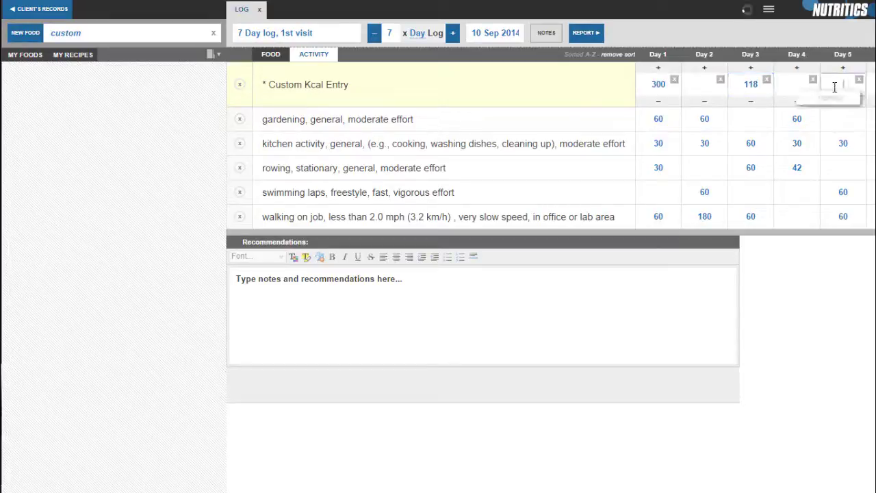
type("120")
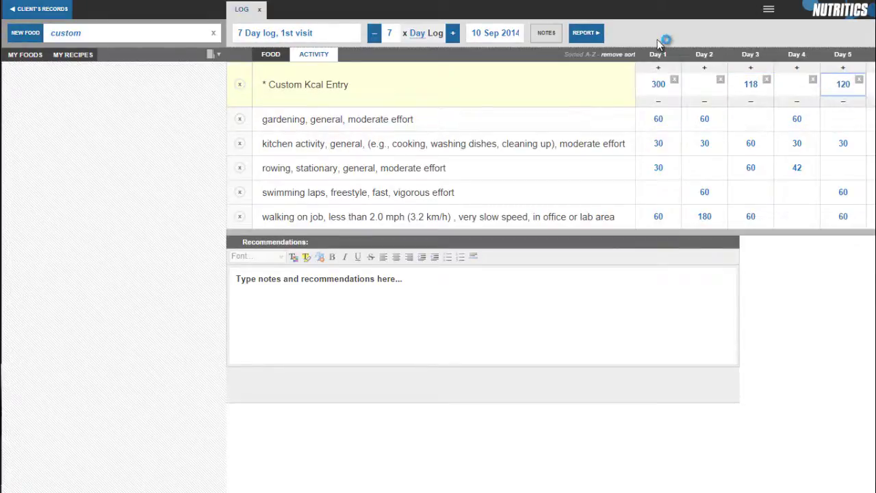
Step: Open the log's report and add the line graph for Energy(Kcal) to it
left_click(658, 39)
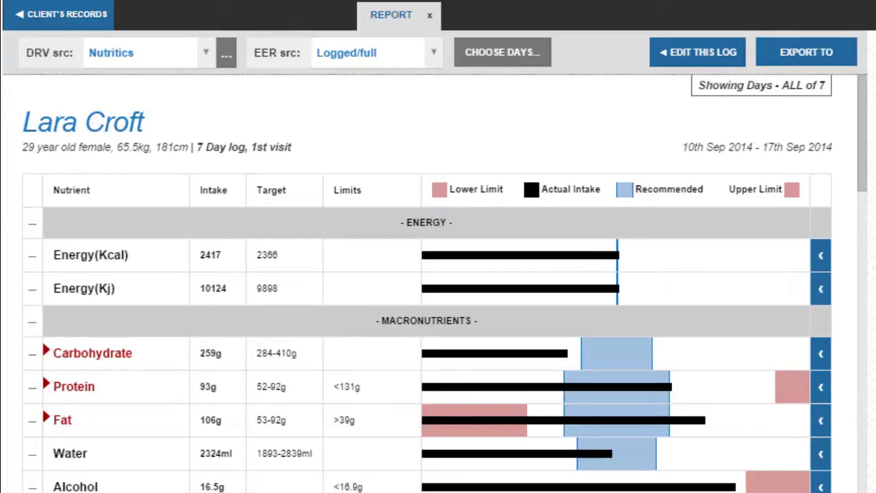
left_click(821, 256)
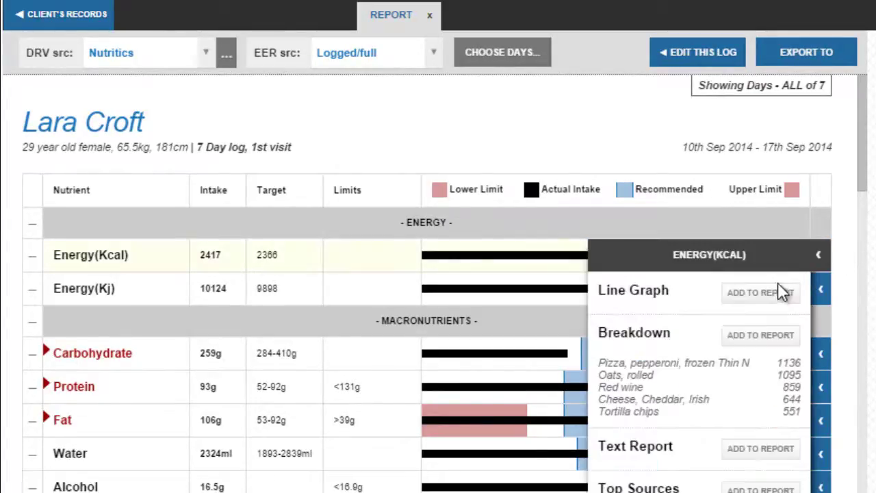
left_click(783, 294)
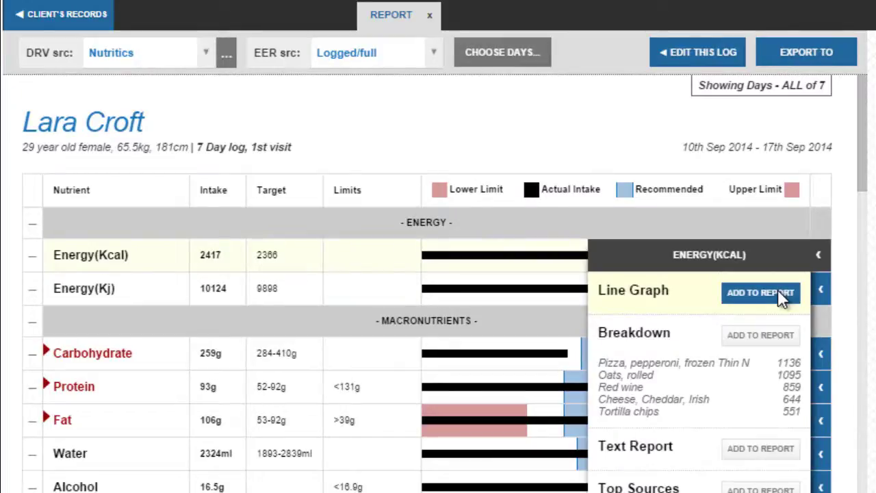
left_click(783, 295)
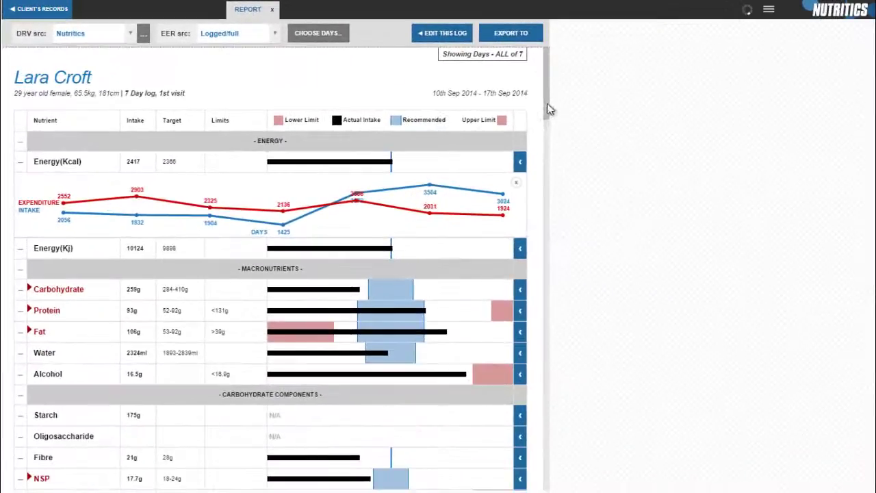
Step: Add the Activity Log and Energy Expenditure Analysis sections to the report
scroll(554, 164, "down", 20)
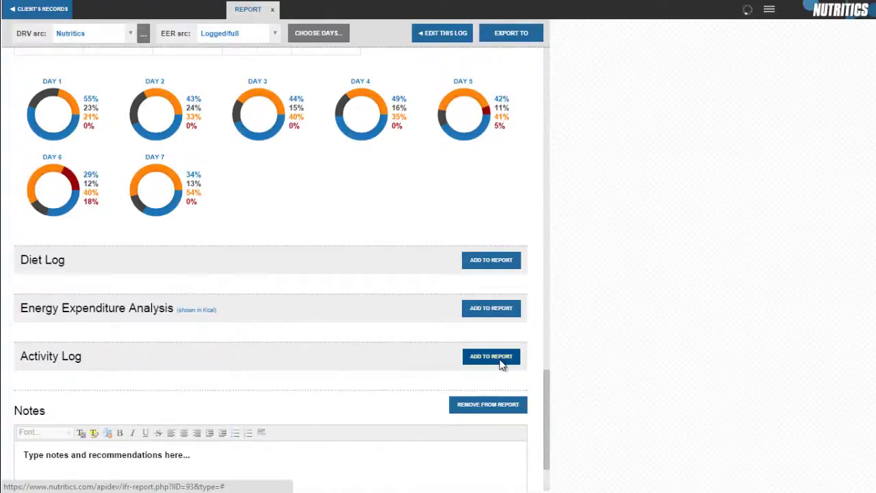
left_click(504, 357)
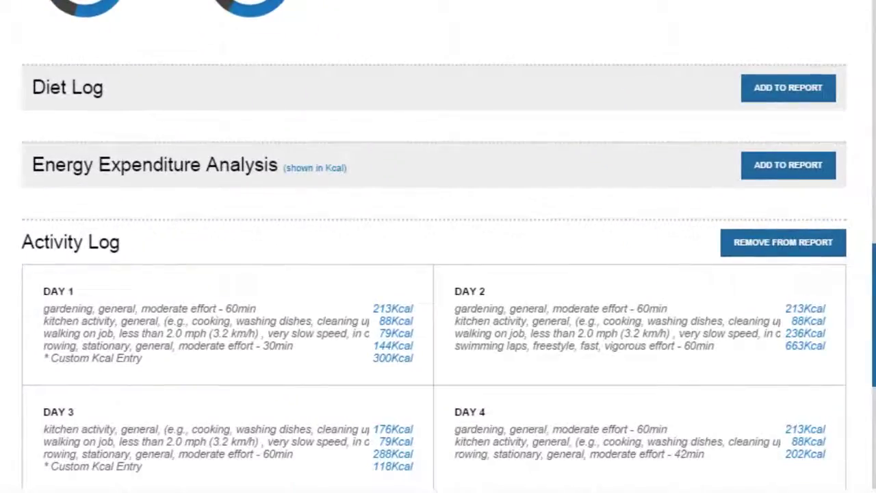
scroll(650, 383, "down", 3)
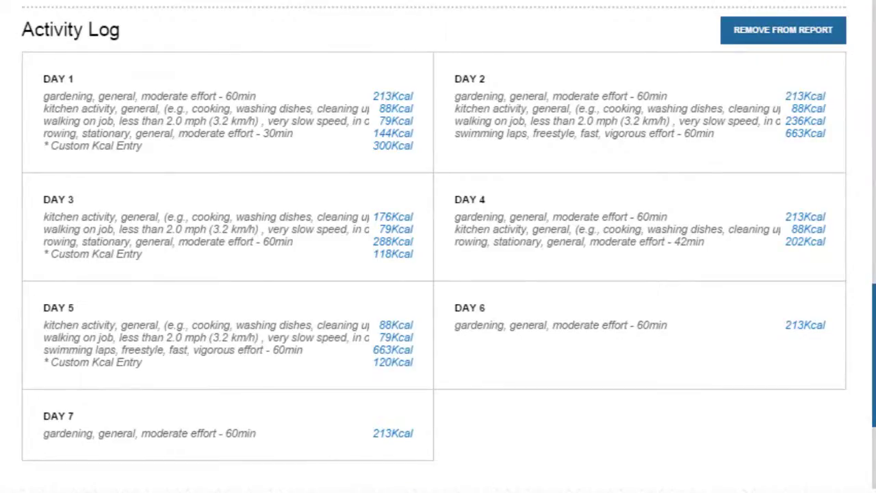
scroll(438, 246, "up", 2)
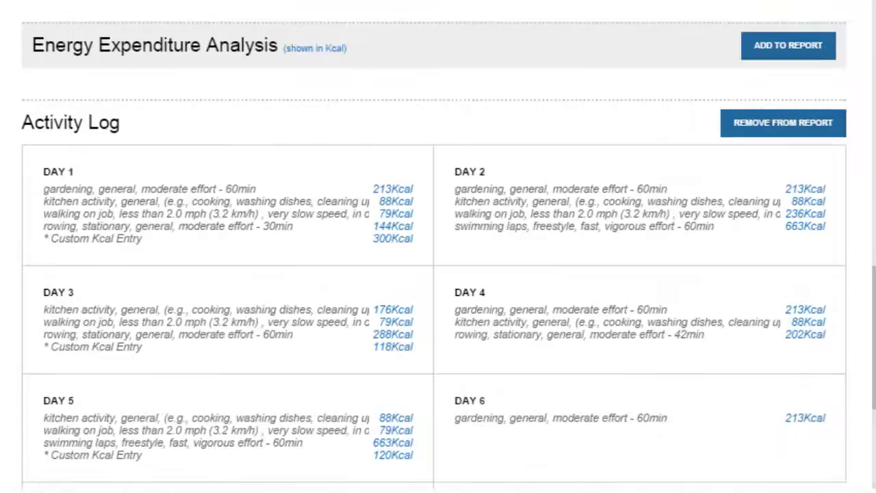
left_click(794, 46)
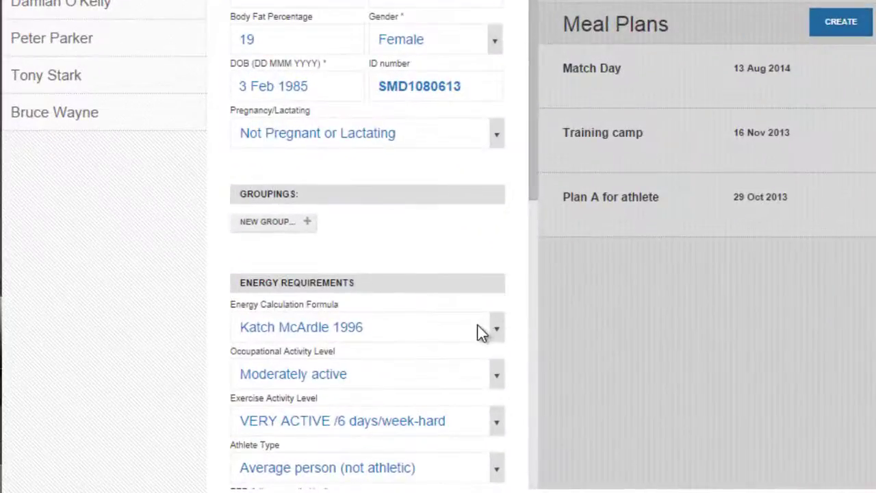
Step: Set the client's energy calculation formula to Katch McArdle 1996
left_click(482, 331)
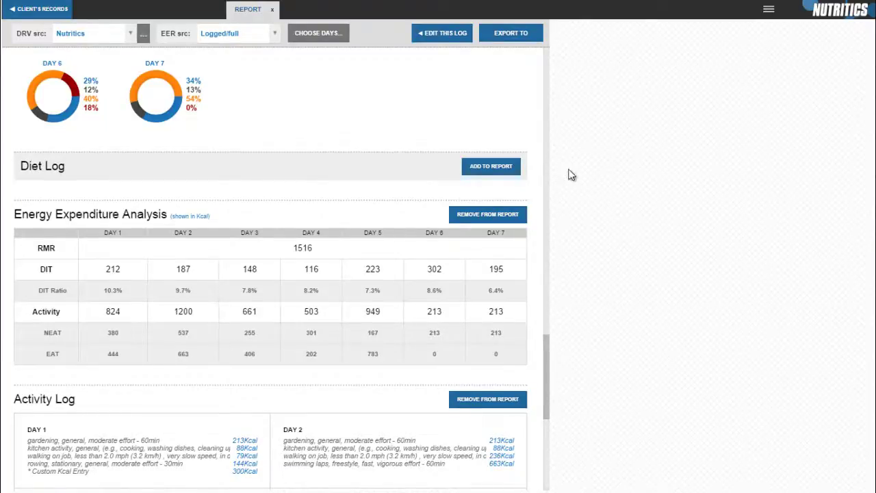
Step: Set the report's EER source to Logged/PAL and update the report with a PAL of 1.4 for the client
left_click(252, 36)
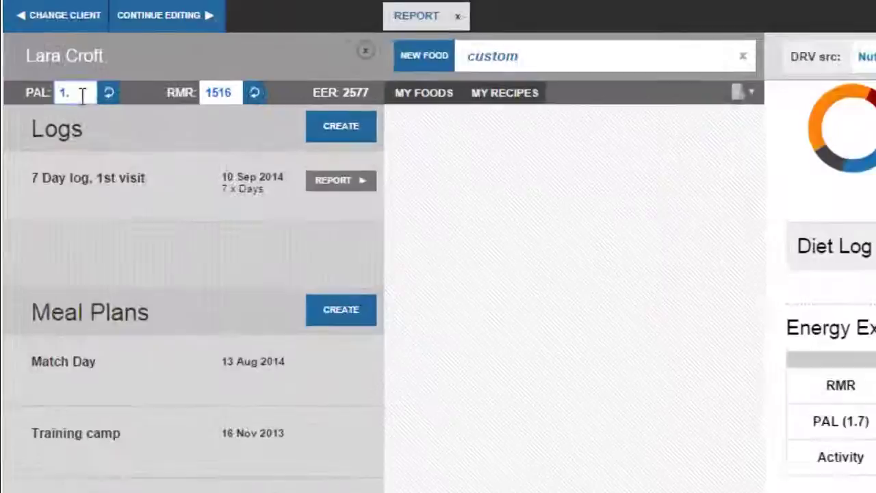
type("4")
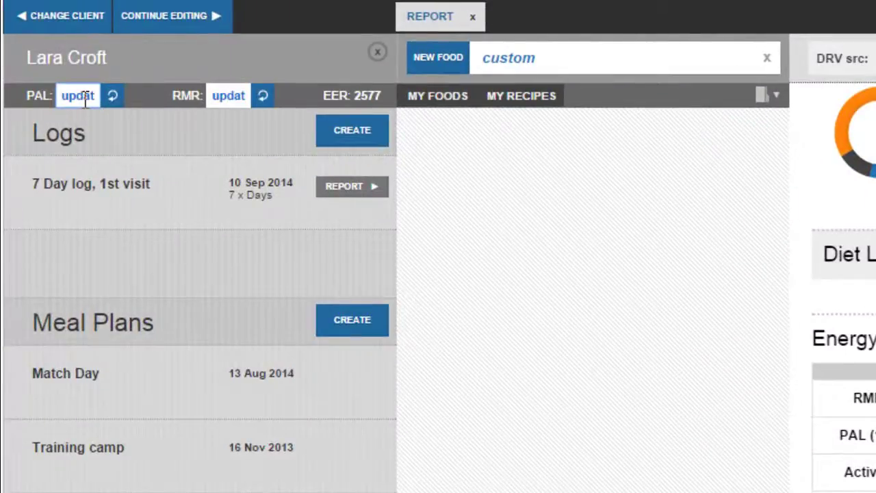
left_click(336, 189)
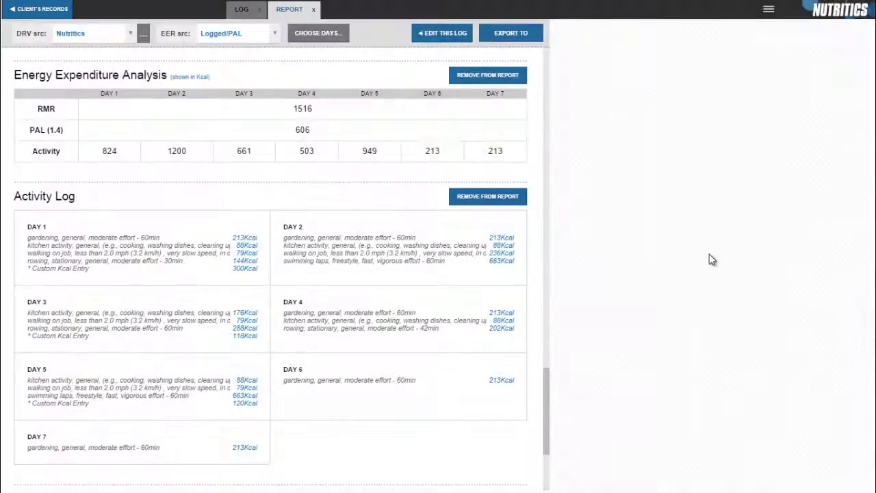